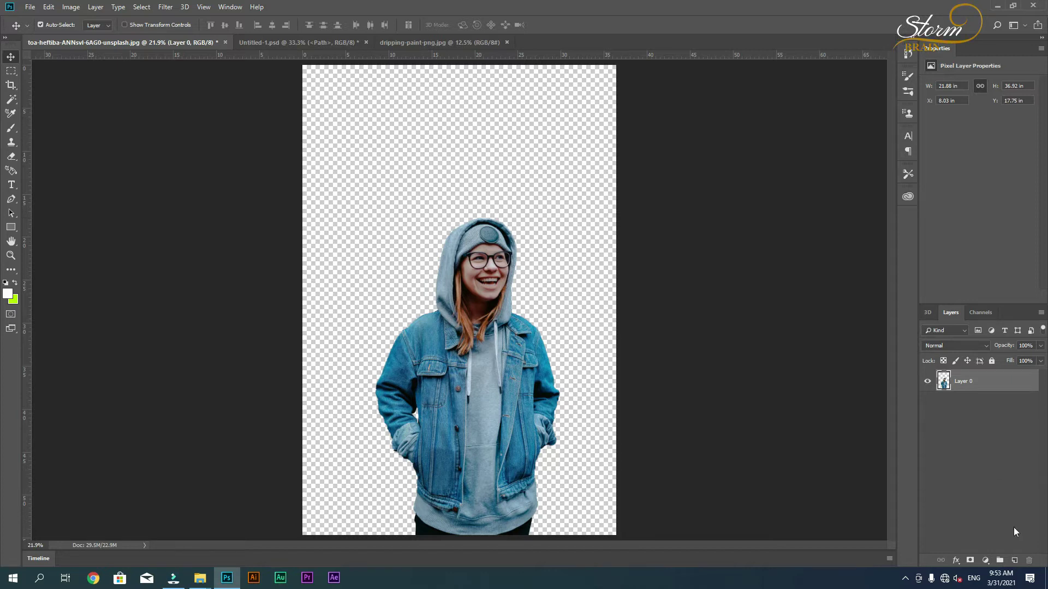
Add a white-filled Layer 1 and place it beneath the portrait layer
left_click(1014, 561)
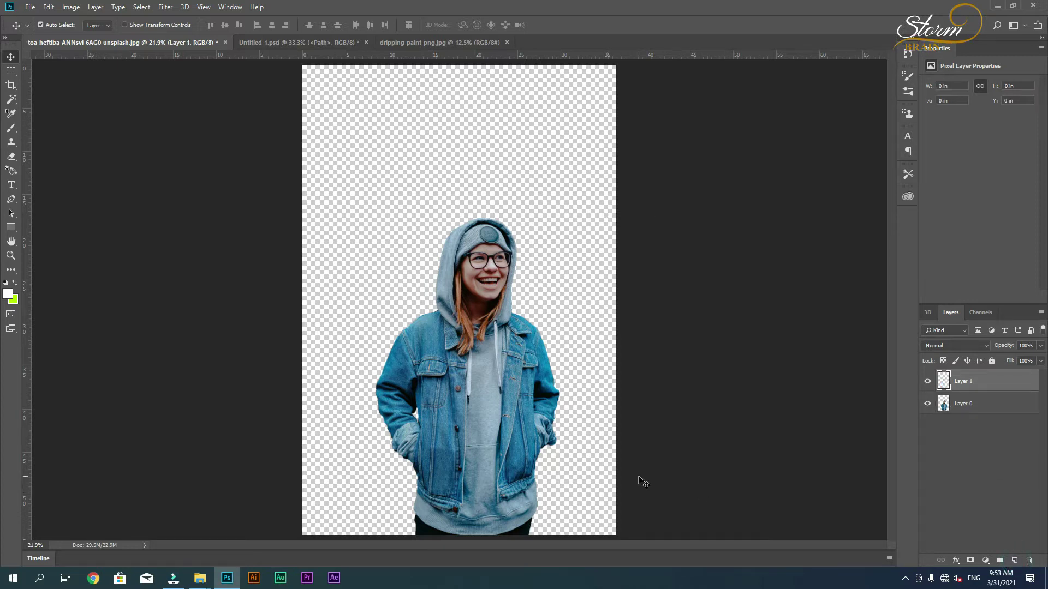
key("alt+BackSpace")
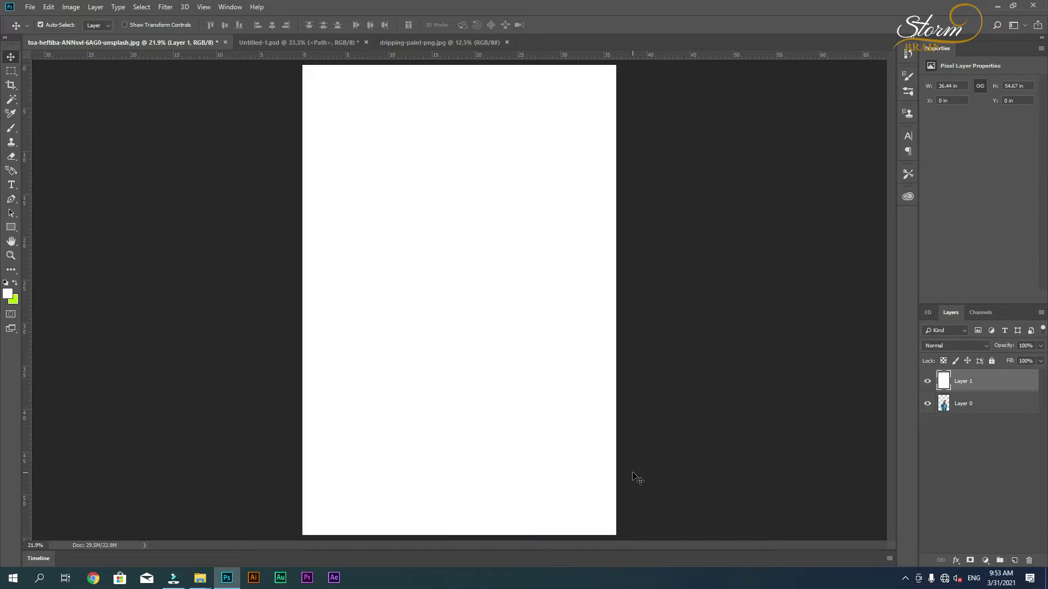
left_click_drag(972, 387, 972, 428)
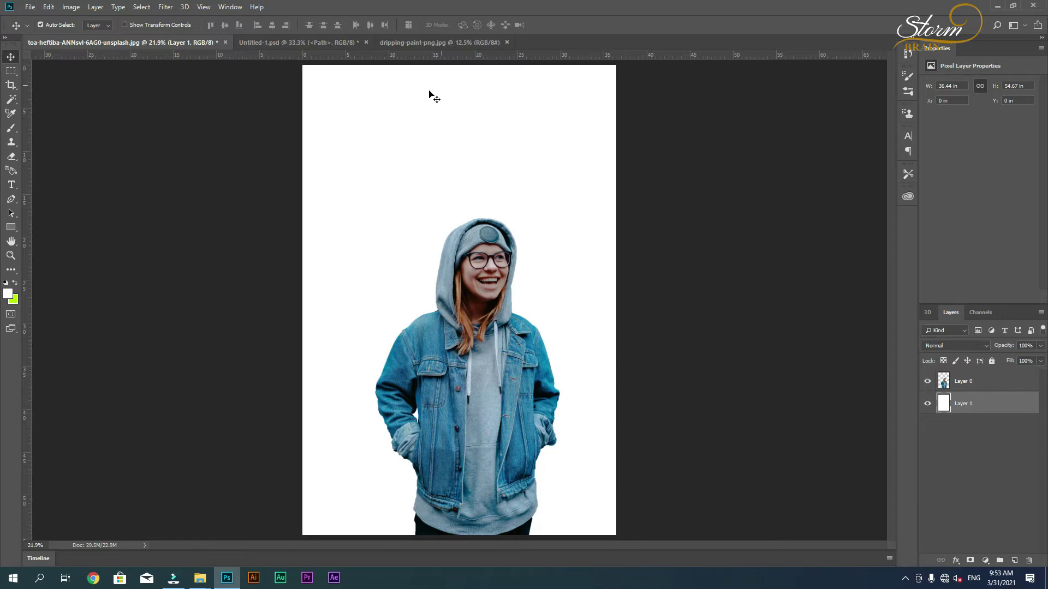
left_click(410, 42)
Unlock the drip image's background and drag it into the portrait document, positioned lower
mouse_move(424, 222)
left_mouse_down()
mouse_move(213, 176)
mouse_move(384, 245)
left_mouse_up()
left_click(586, 243)
left_click(1029, 383)
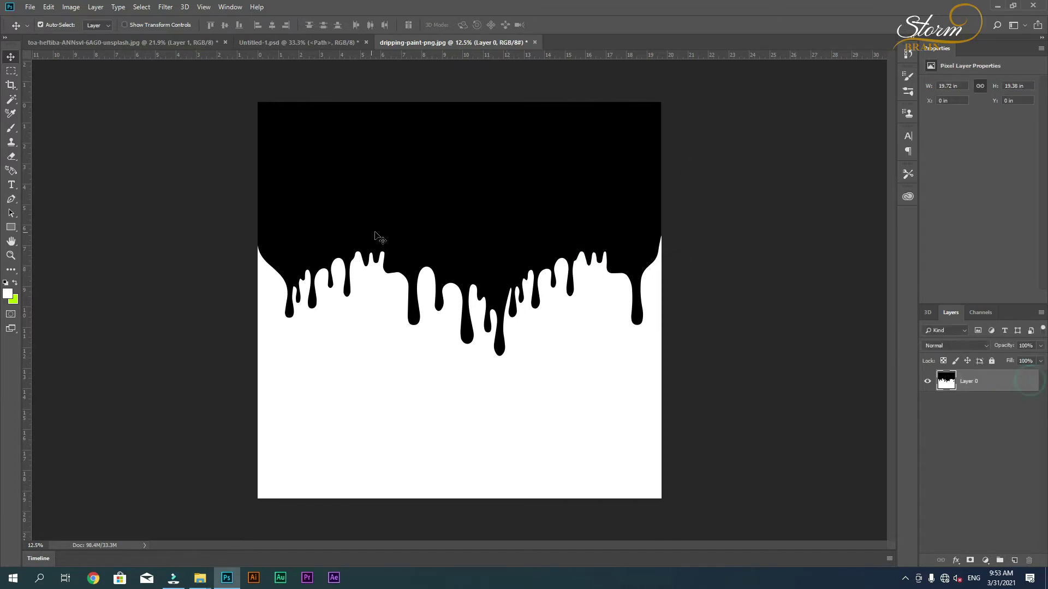
mouse_move(429, 234)
left_mouse_down()
mouse_move(78, 55)
mouse_move(487, 239)
left_mouse_up()
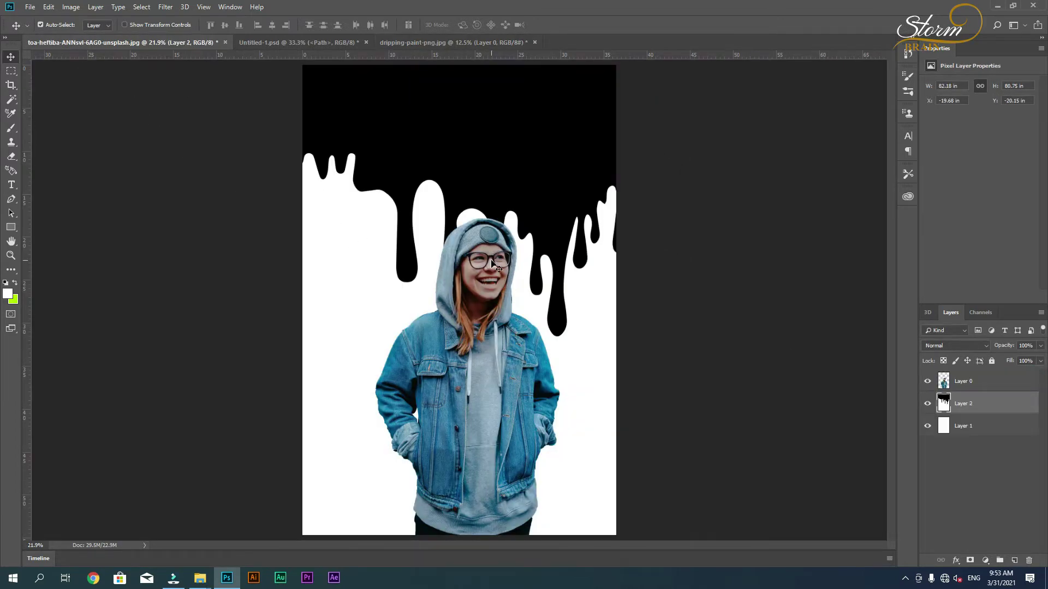
left_click_drag(516, 198, 483, 274)
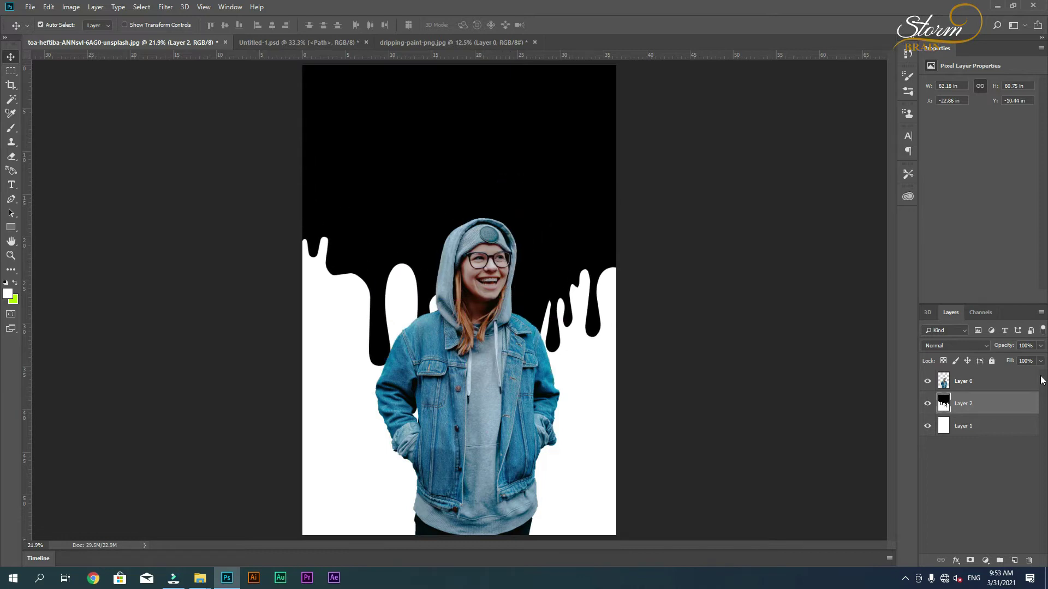
Stack the drip layer above the woman and set its blend mode to Lighten
left_click_drag(978, 408, 971, 378)
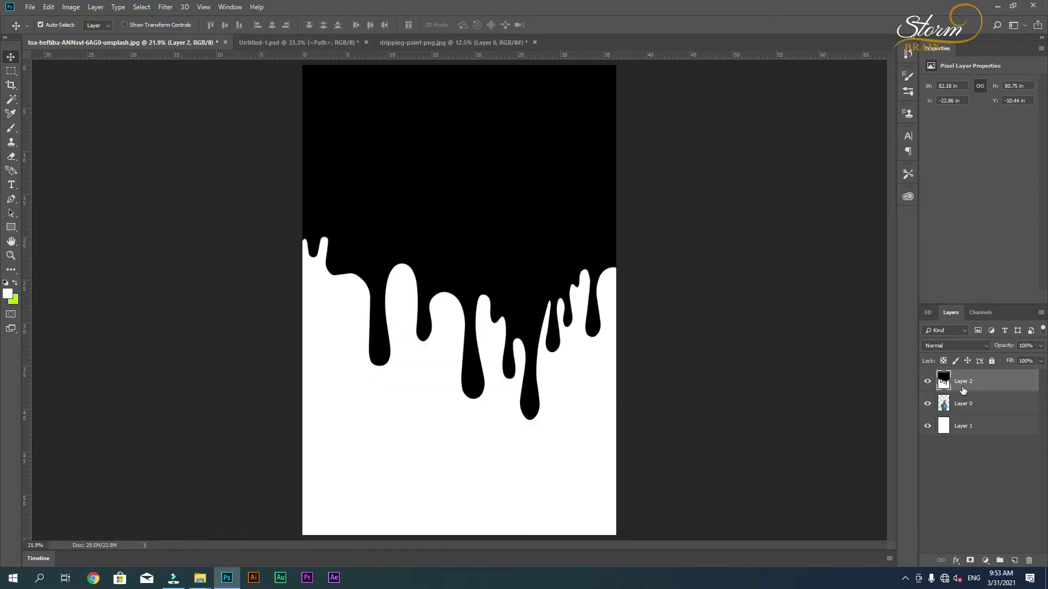
left_click(959, 348)
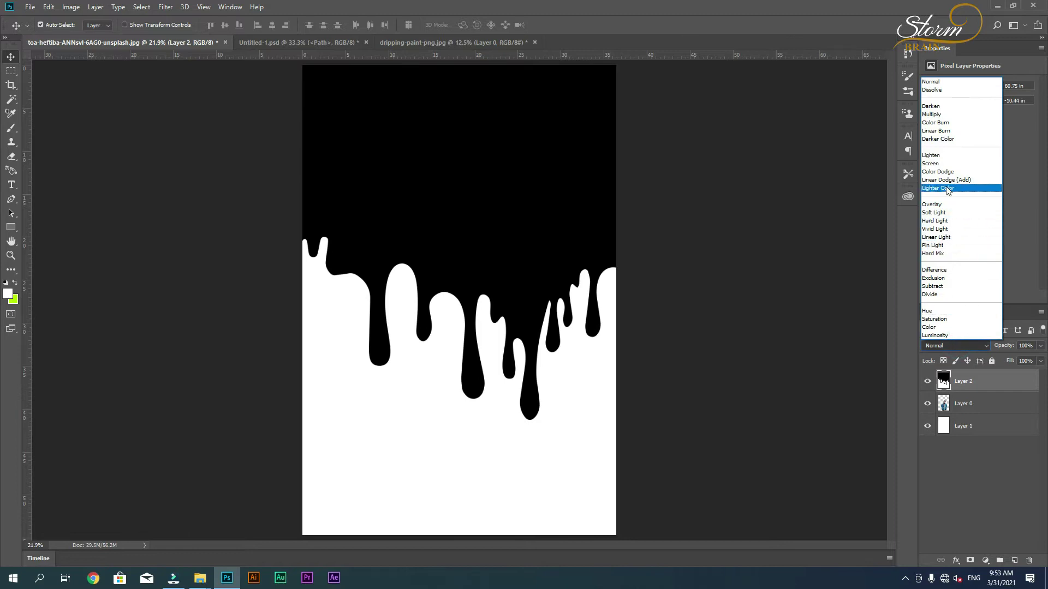
left_click(938, 156)
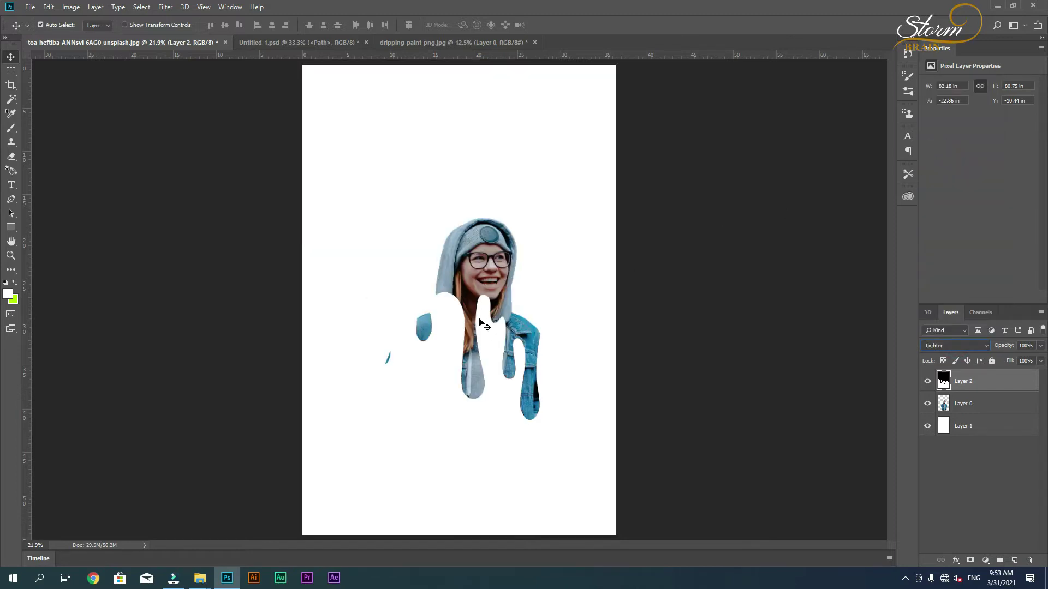
key("ctrl")
key("ctrl+t")
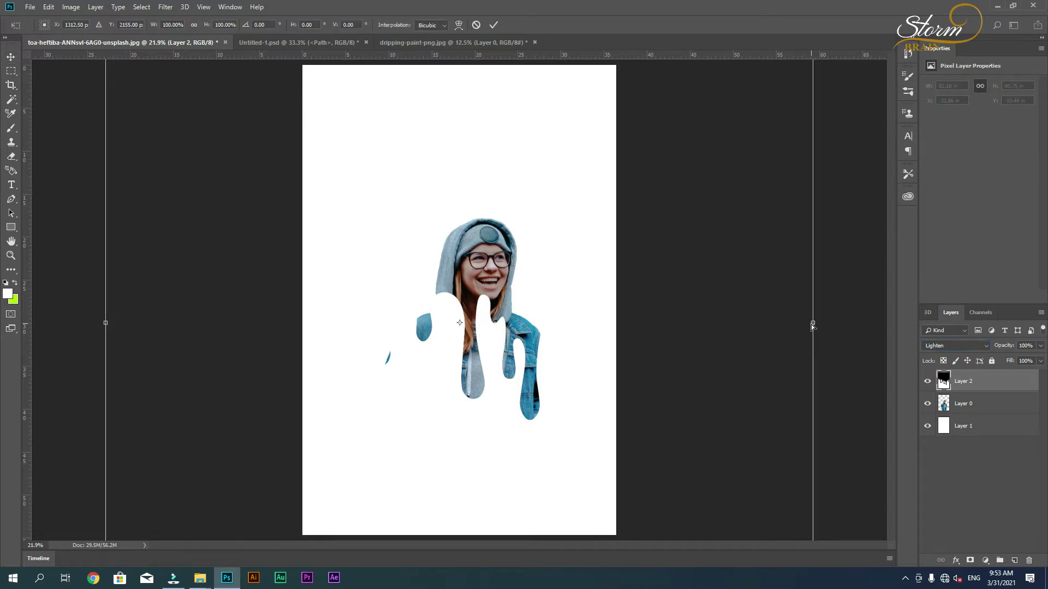
left_click_drag(812, 323, 575, 332)
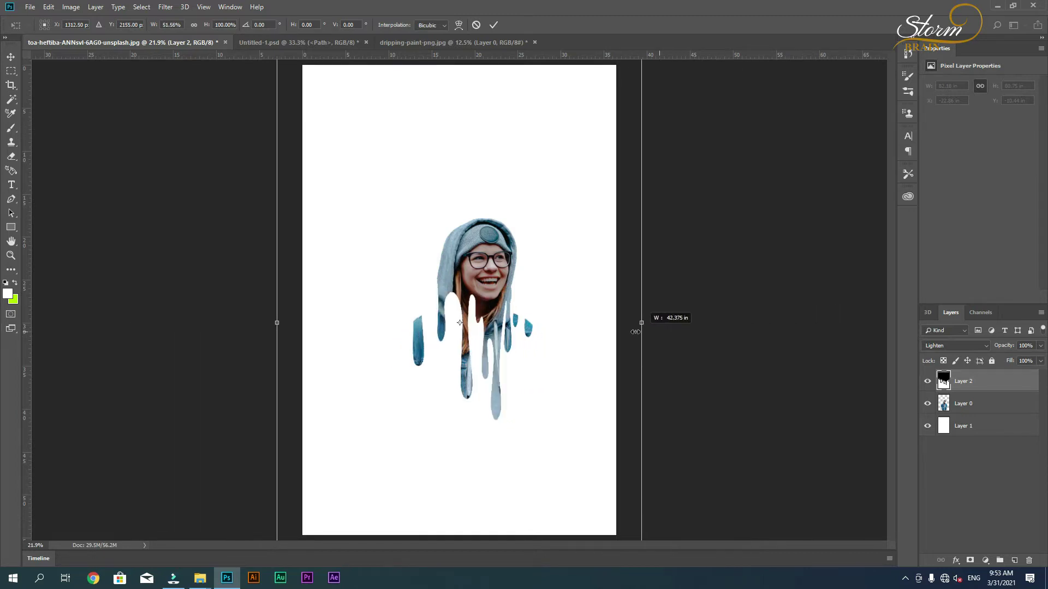
key("ctrl+z")
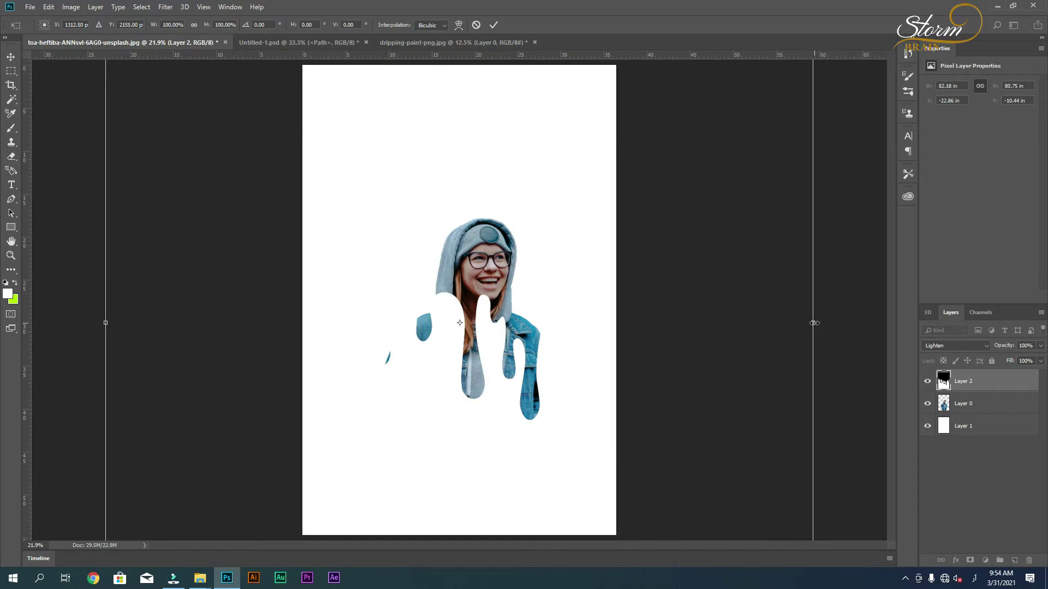
key("alt+shift")
key("v")
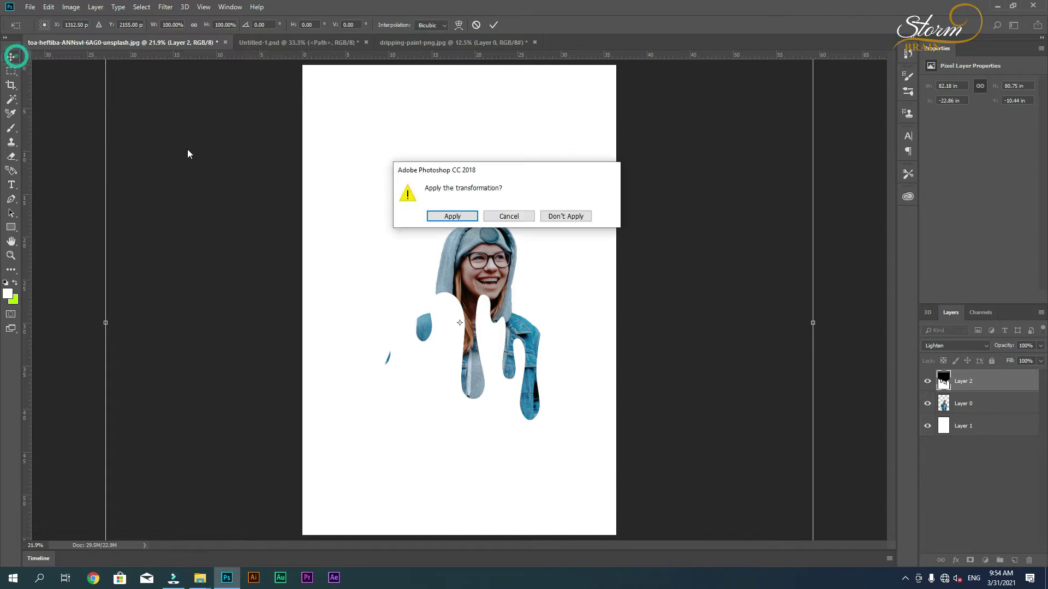
left_click(452, 216)
Fit the canvas on screen, then zoom out to 8.33% with empty space around it
right_click(493, 284)
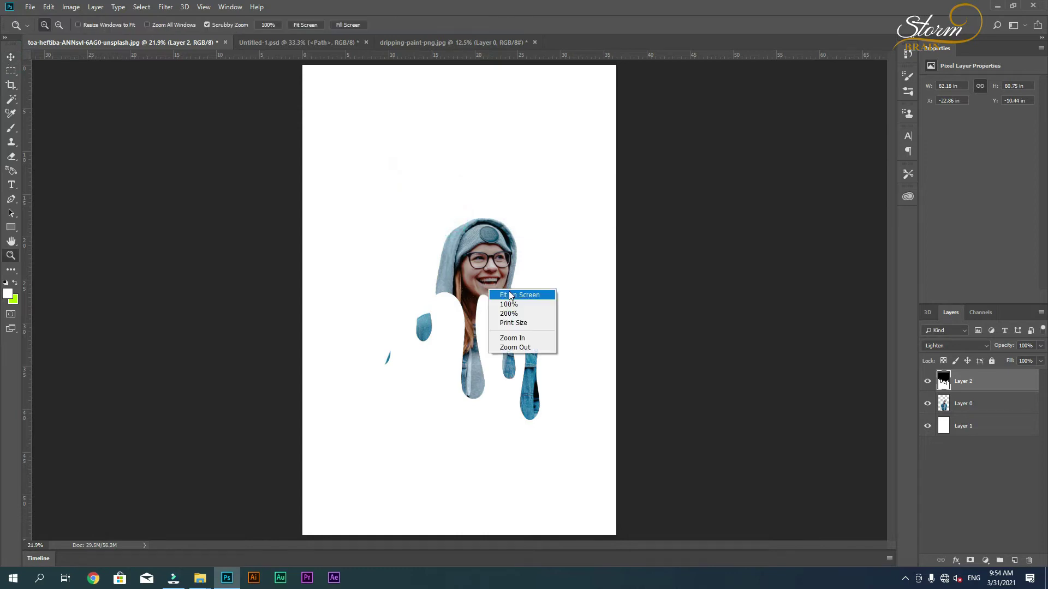
left_click(509, 293)
right_click(490, 278)
left_click(499, 286)
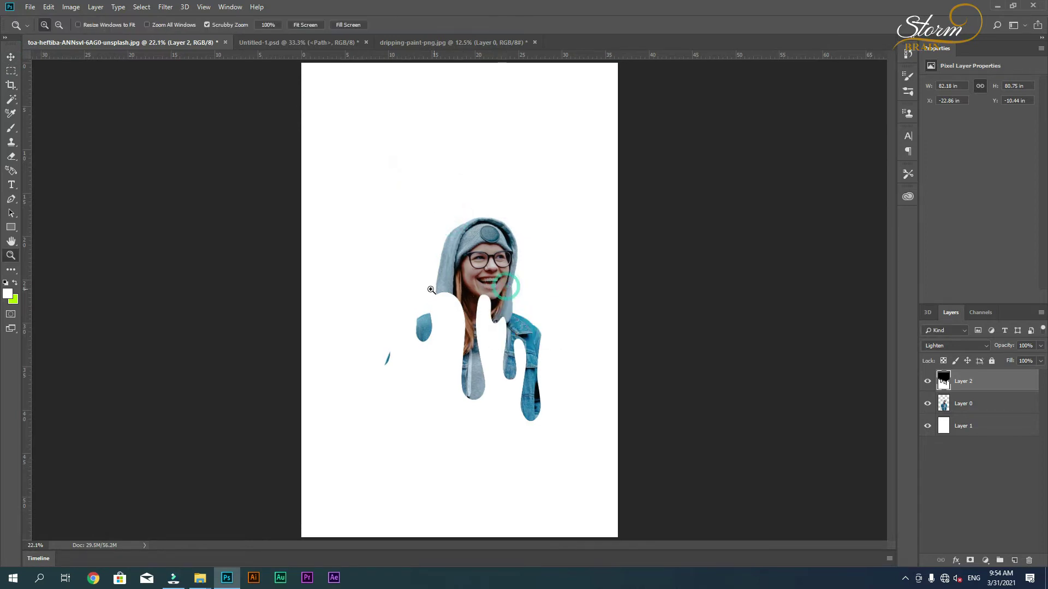
right_click(384, 277)
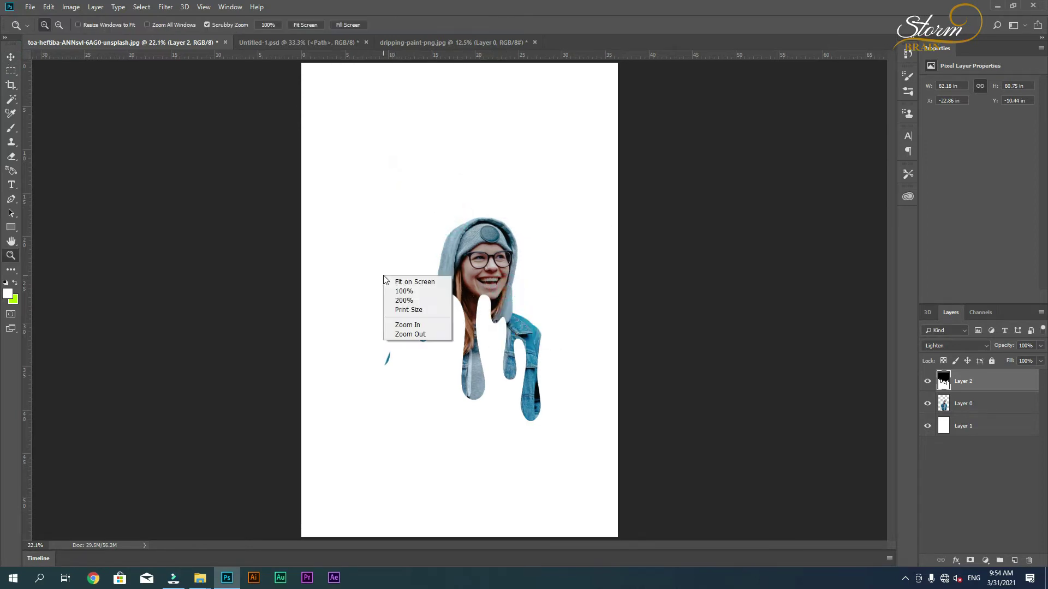
left_click(580, 243)
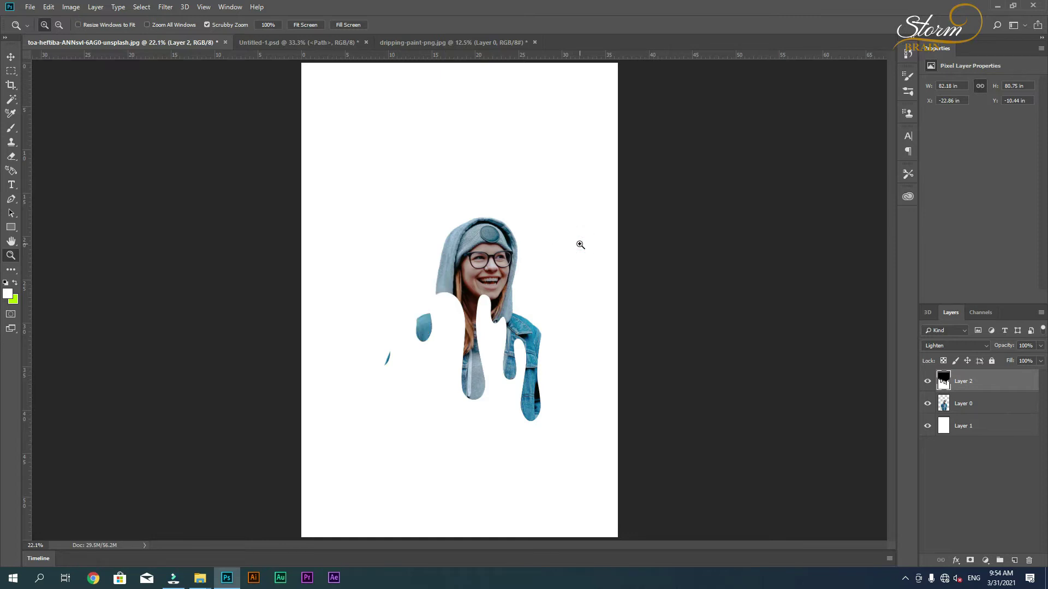
left_click(580, 244, "alt")
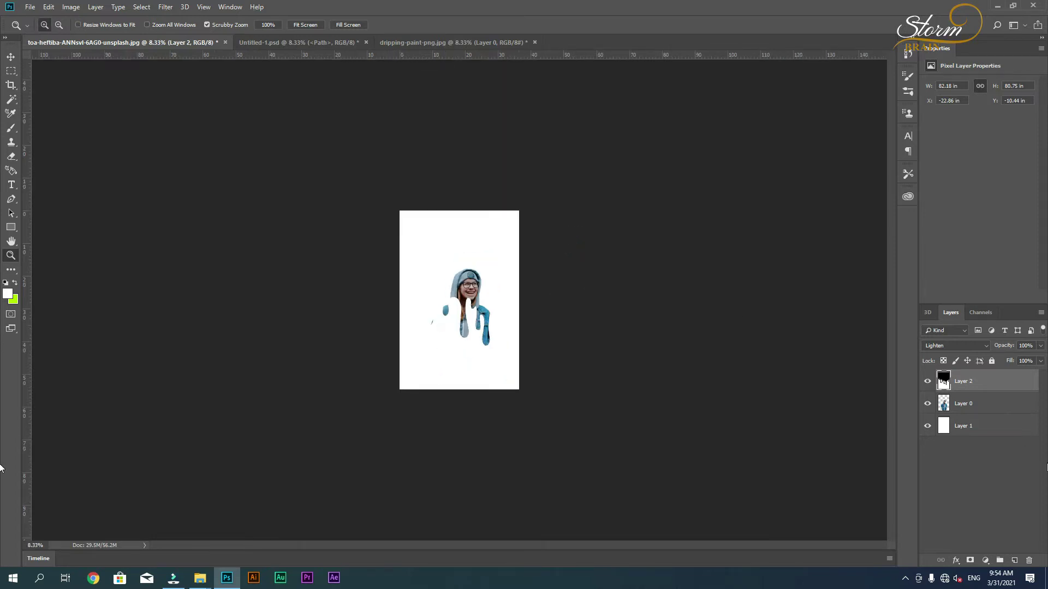
Scale the drip layer to about 39% and place it over the woman's jacket
key("ctrl+t")
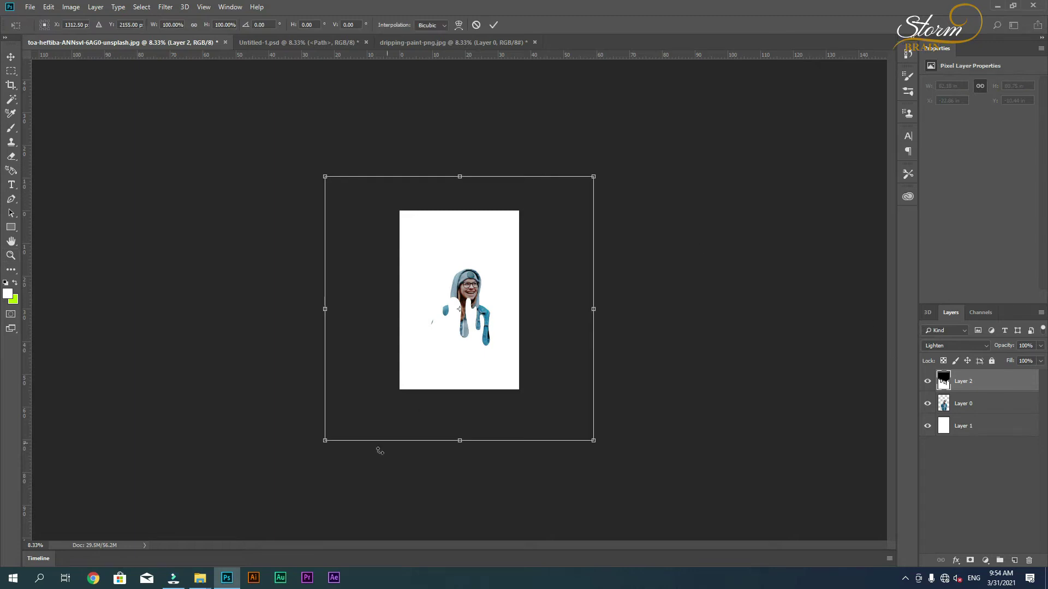
left_click_drag(325, 440, 489, 276)
left_click_drag(563, 255, 486, 380)
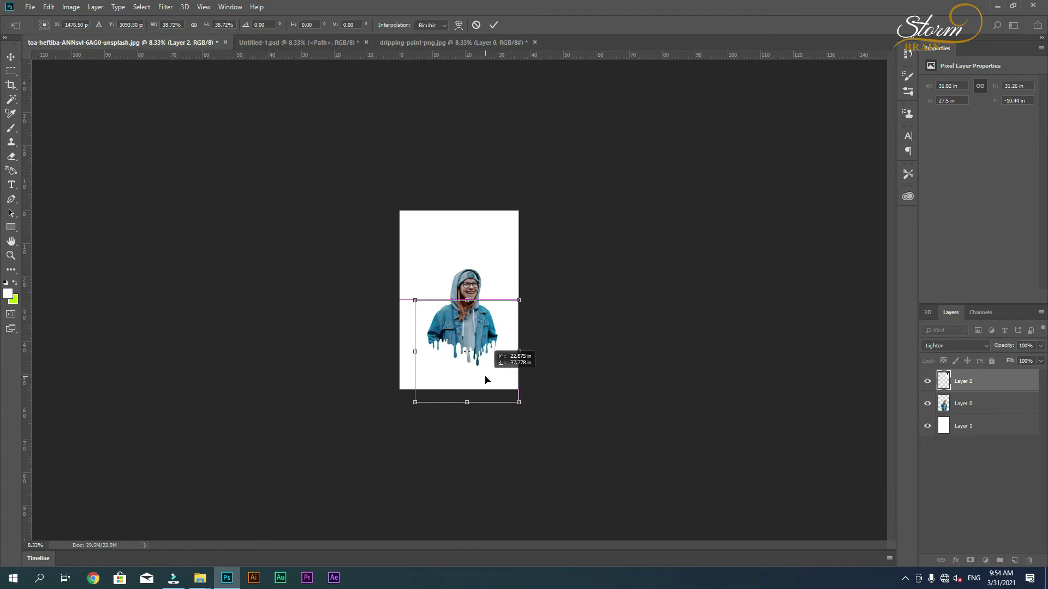
left_click_drag(486, 381, 440, 357)
key("Return")
key("z")
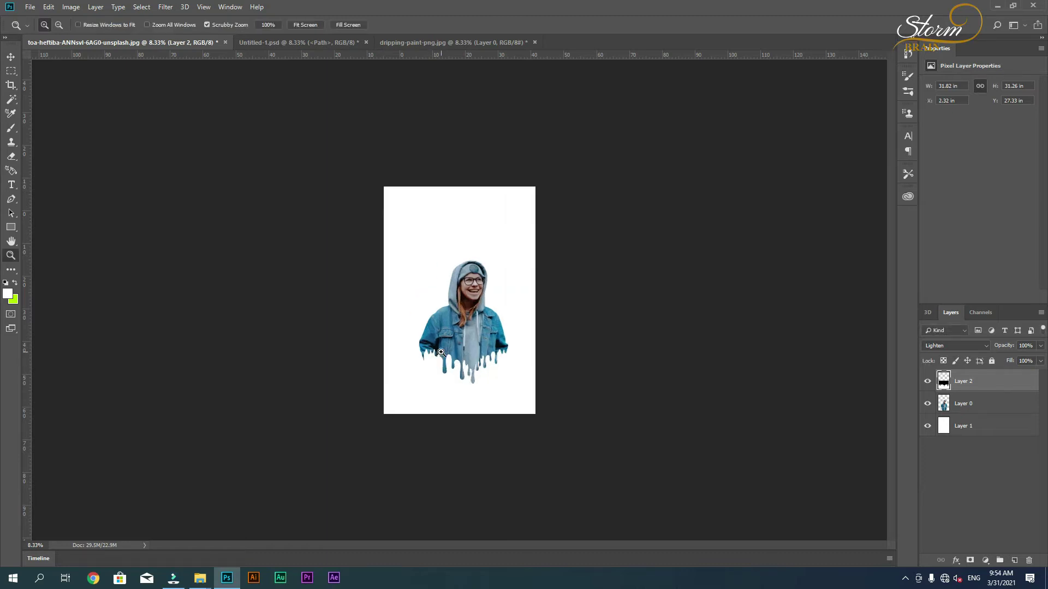
scroll(453, 385, "down", 1)
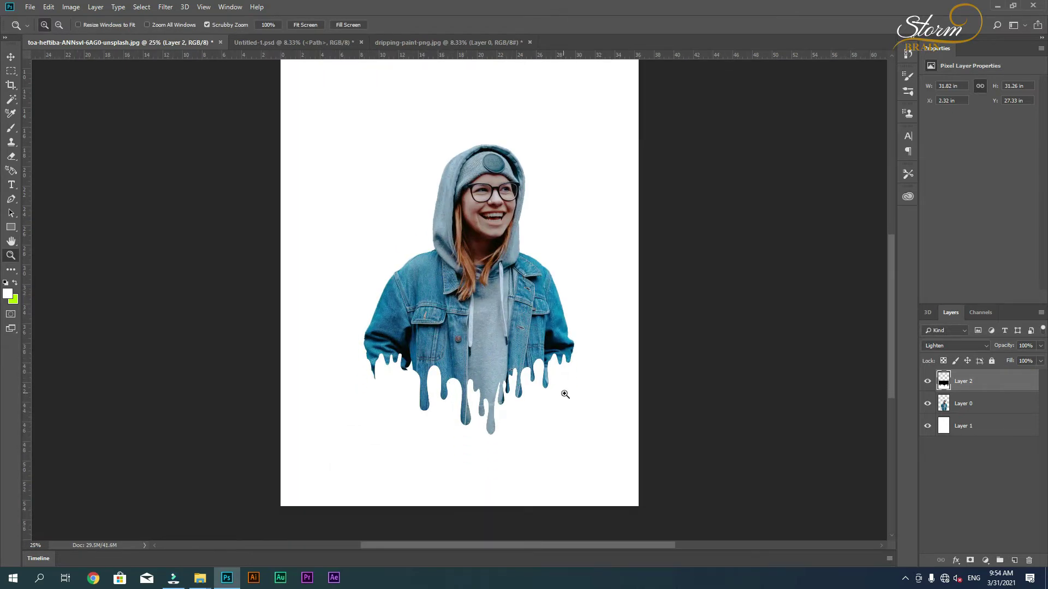
Rescale the drip layer to about 92% and shift it down and slightly left
left_click(10, 56)
key("ctrl")
key("ctrl+t")
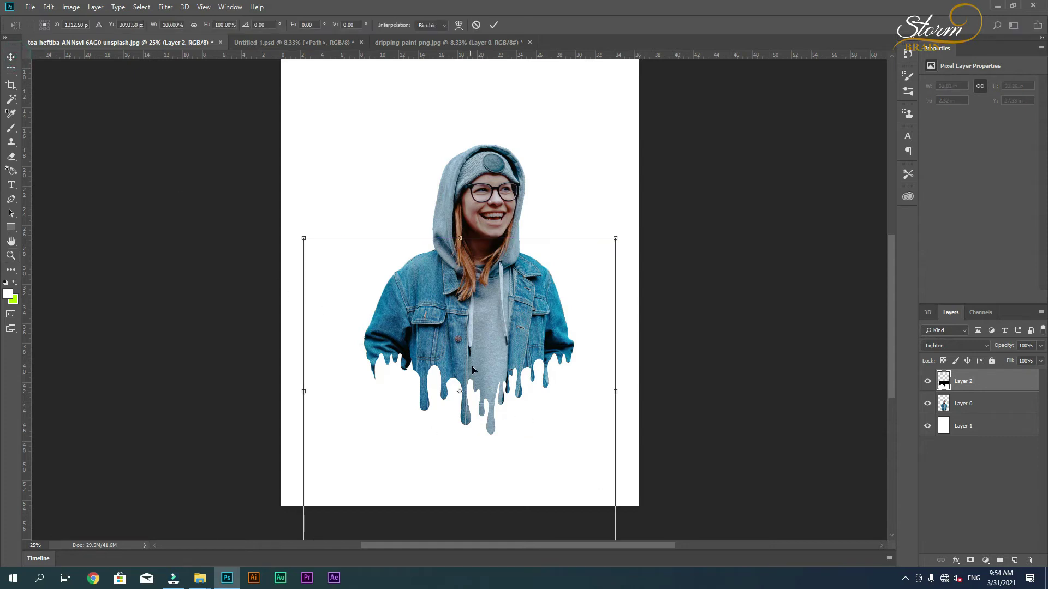
scroll(483, 396, "down", 3)
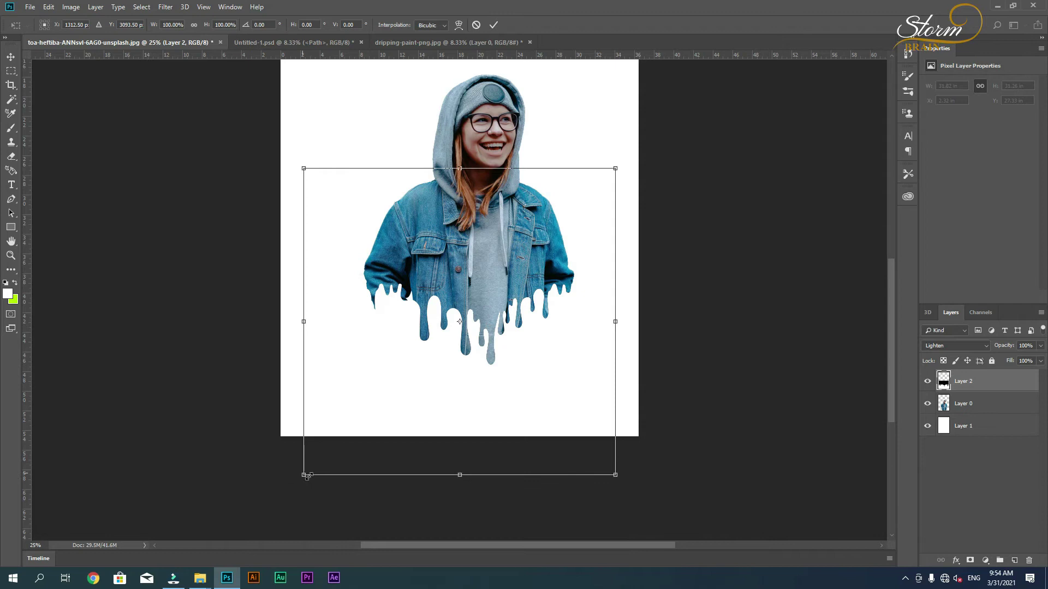
left_click_drag(301, 478, 329, 457)
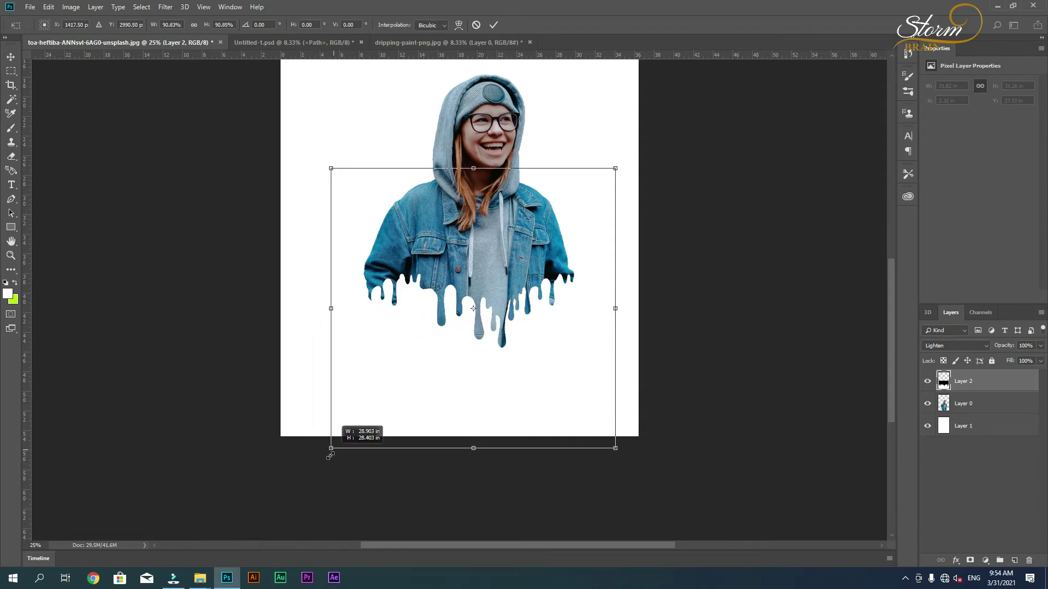
left_click_drag(494, 360, 483, 388)
key("Return")
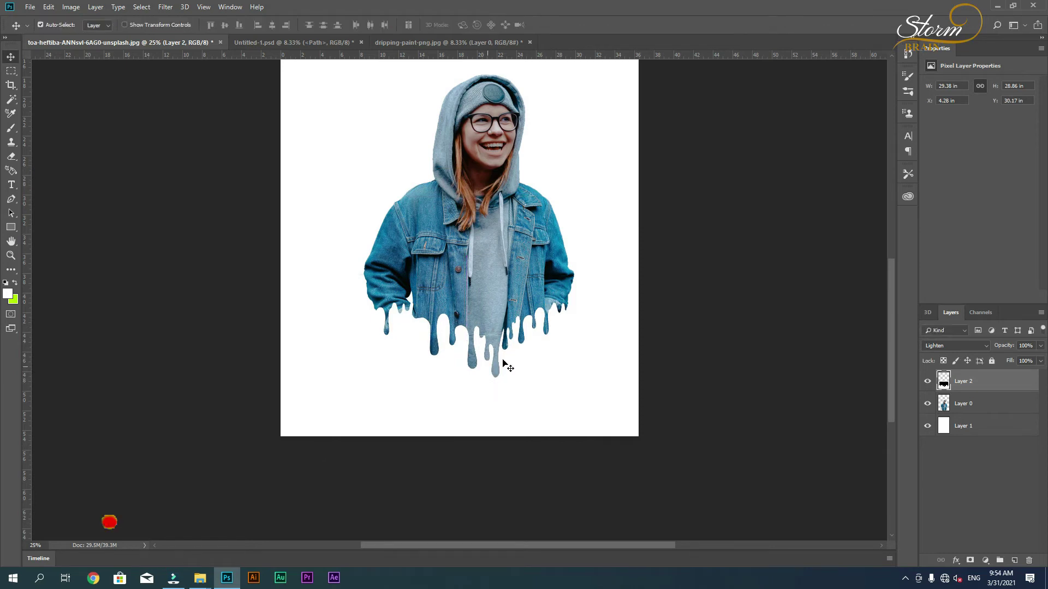
Nudge the girl's layer (Layer 0) slightly upward
left_click(476, 208)
left_click(501, 162)
left_click(962, 404)
left_click_drag(475, 98, 468, 89)
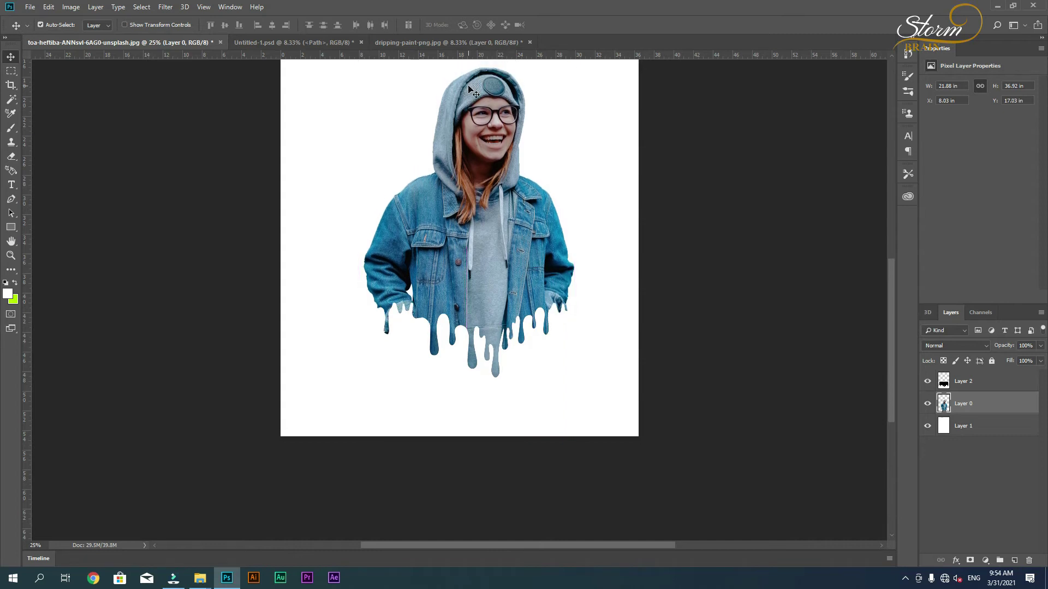
Fit the page on screen and move Layer 0 and Layer 2 up together
key("z")
right_click(436, 250)
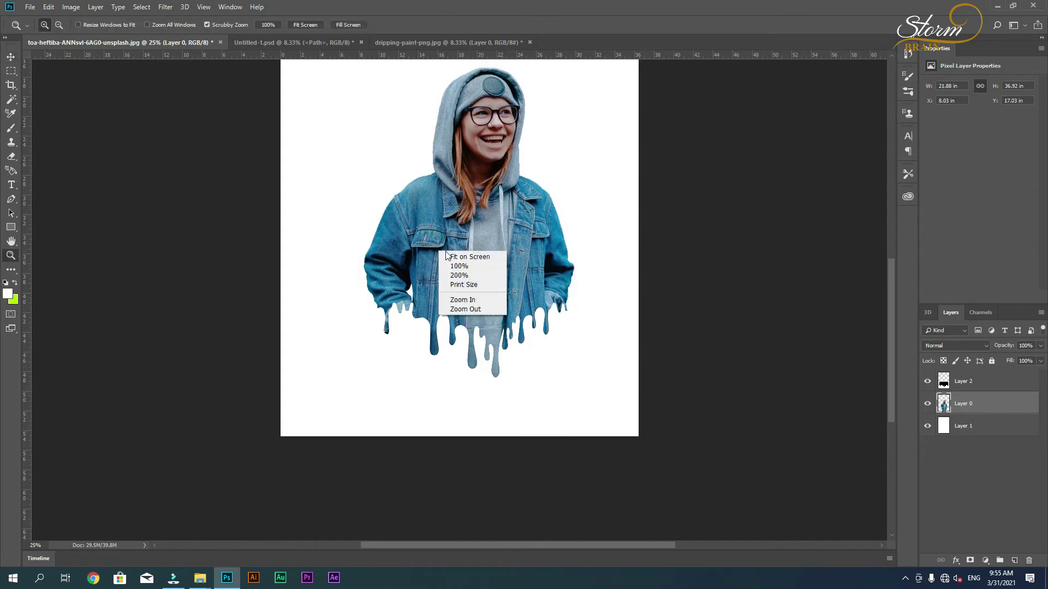
left_click(453, 257)
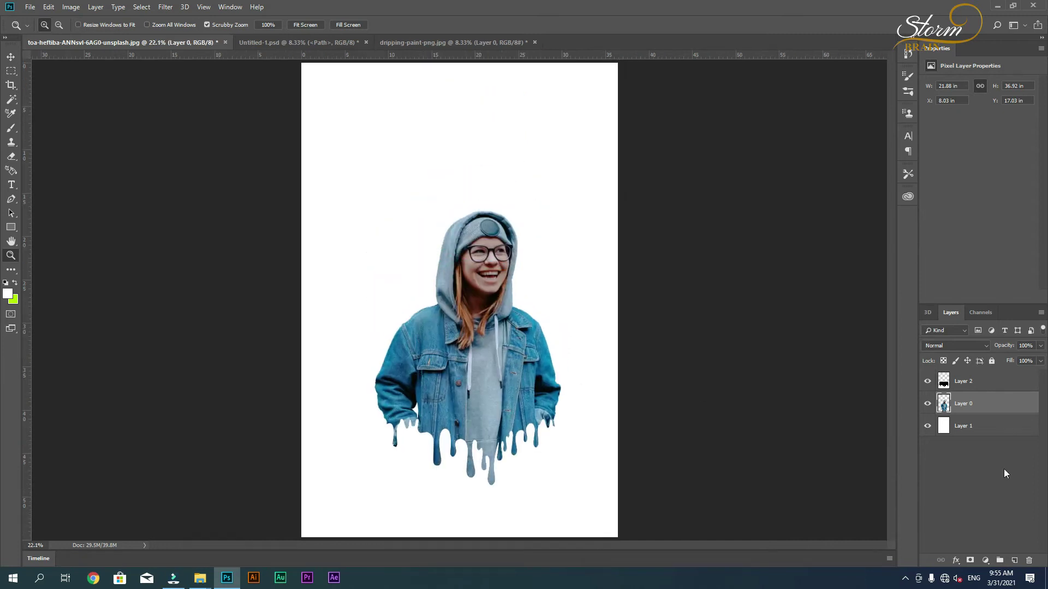
left_click(966, 382, "shift")
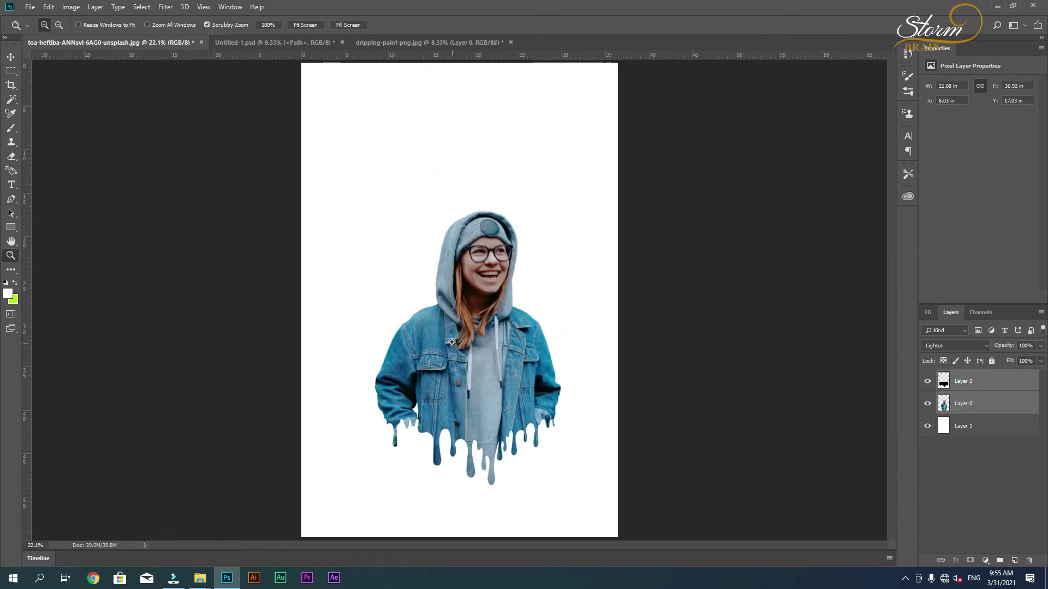
key("v")
left_click_drag(476, 339, 473, 284)
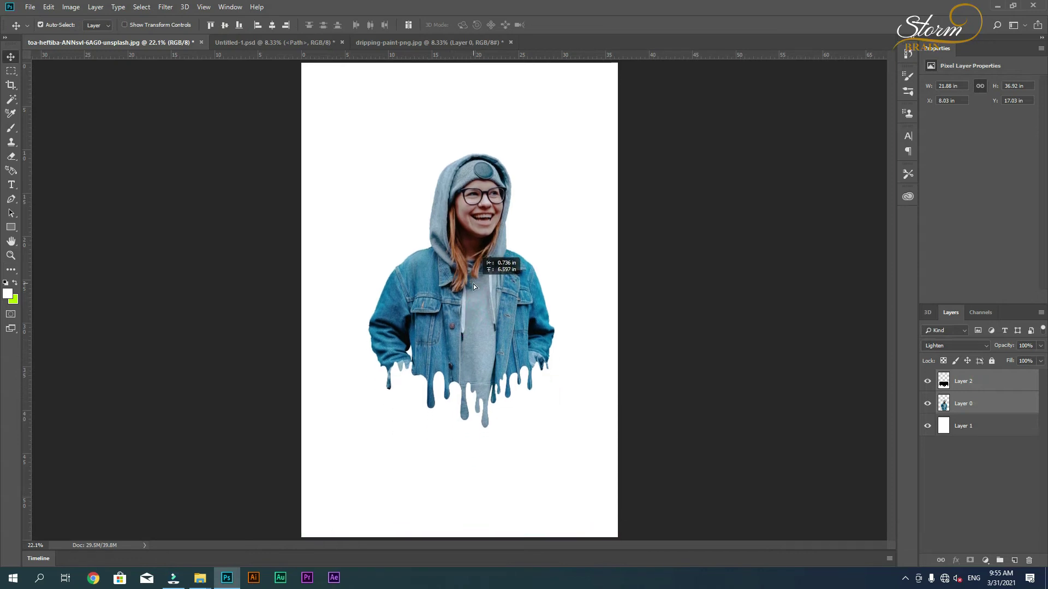
left_click(776, 374)
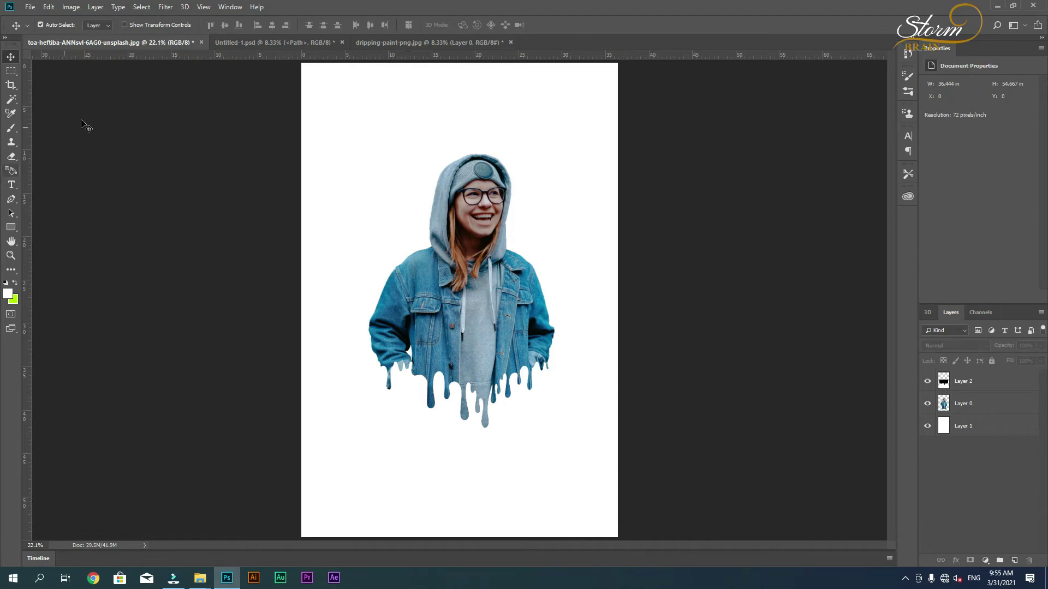
Bring the watercolor splash from Untitled-1 into the portrait, beneath the girl's layer
left_click(257, 43)
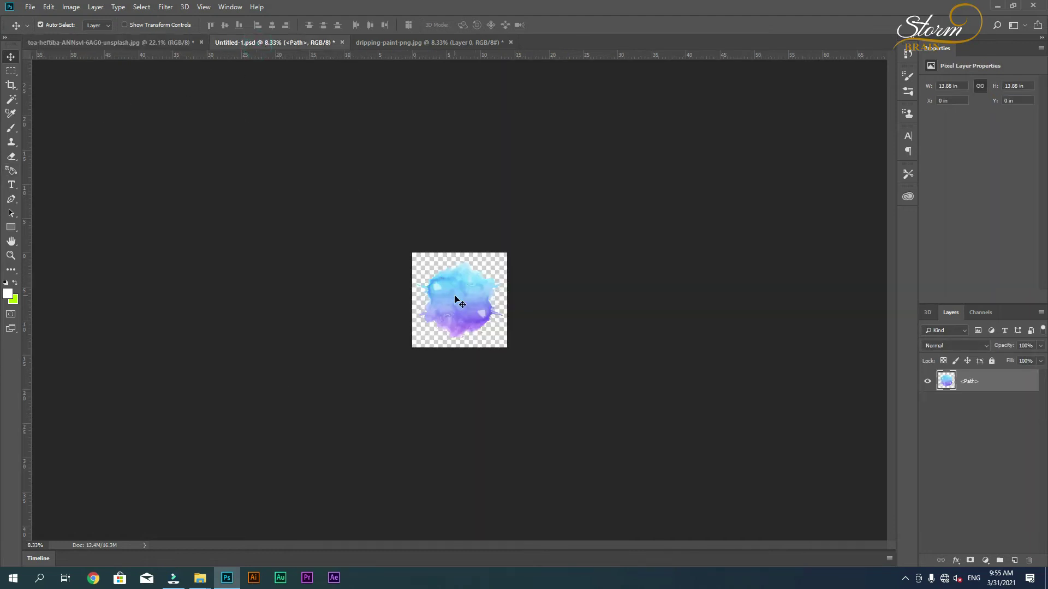
mouse_move(459, 298)
left_mouse_down()
mouse_move(232, 114)
mouse_move(422, 182)
mouse_move(481, 219)
left_mouse_up()
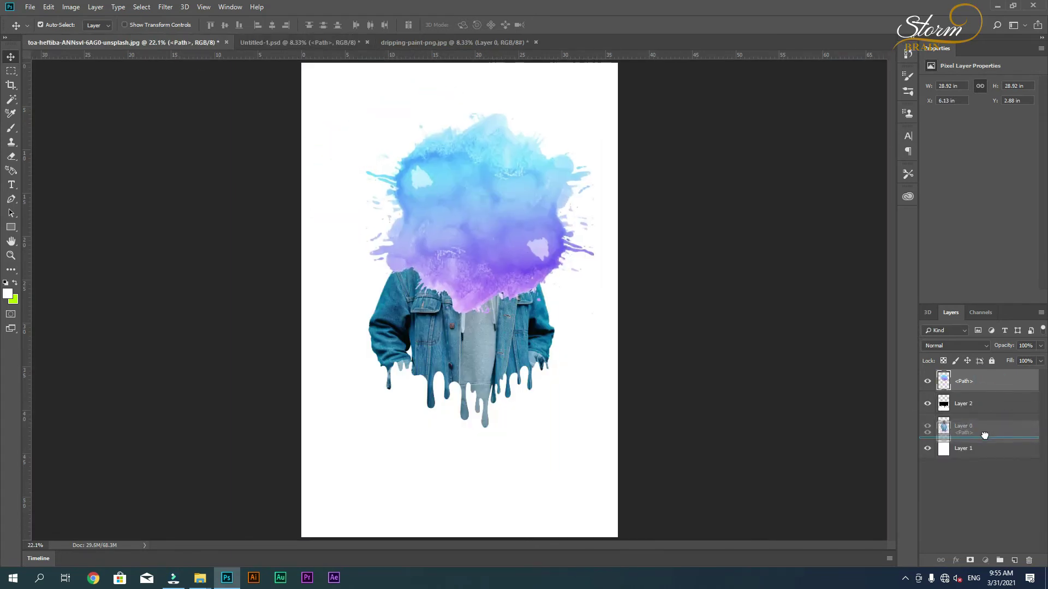
left_click_drag(989, 386, 986, 434)
Rotate the splash about 37° and enlarge it to 104%, shifted down-left
key("ctrl+t")
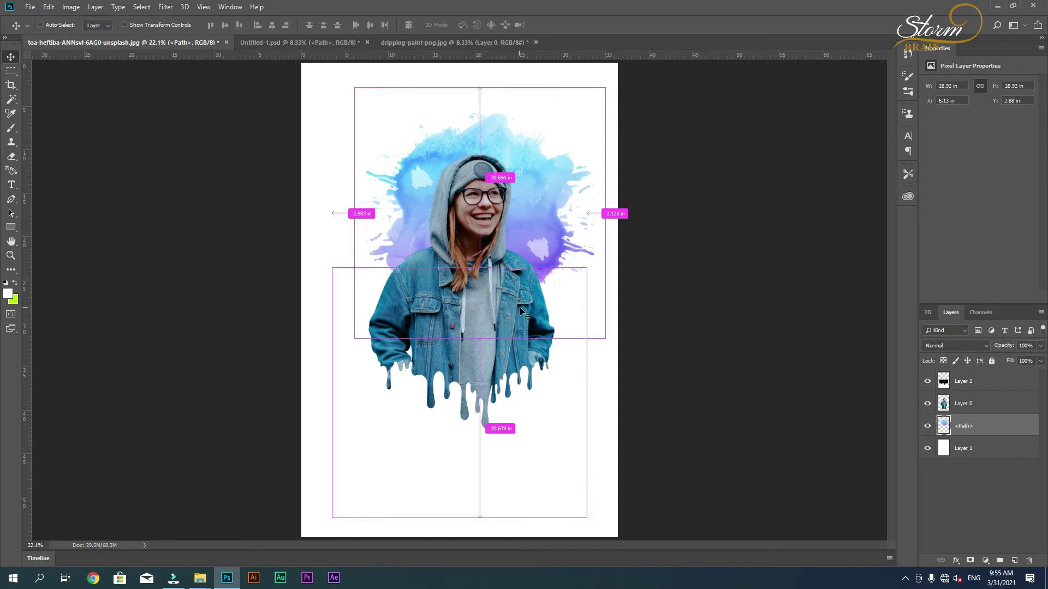
mouse_move(616, 342)
left_mouse_down()
mouse_move(603, 228)
mouse_move(670, 240)
left_mouse_up()
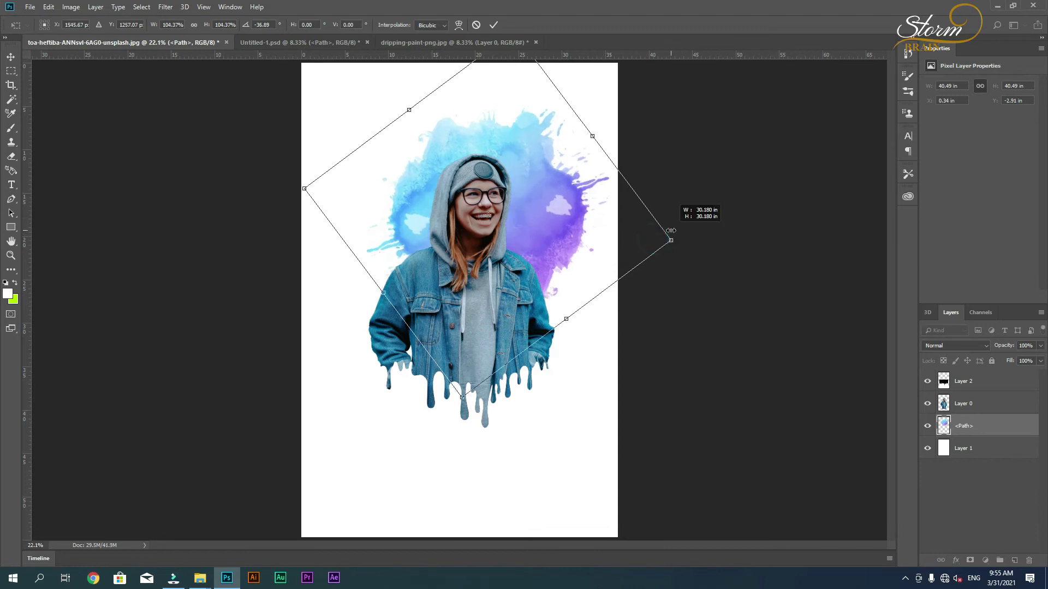
mouse_move(564, 225)
left_mouse_down()
mouse_move(539, 264)
mouse_move(548, 252)
left_mouse_up()
key("Return")
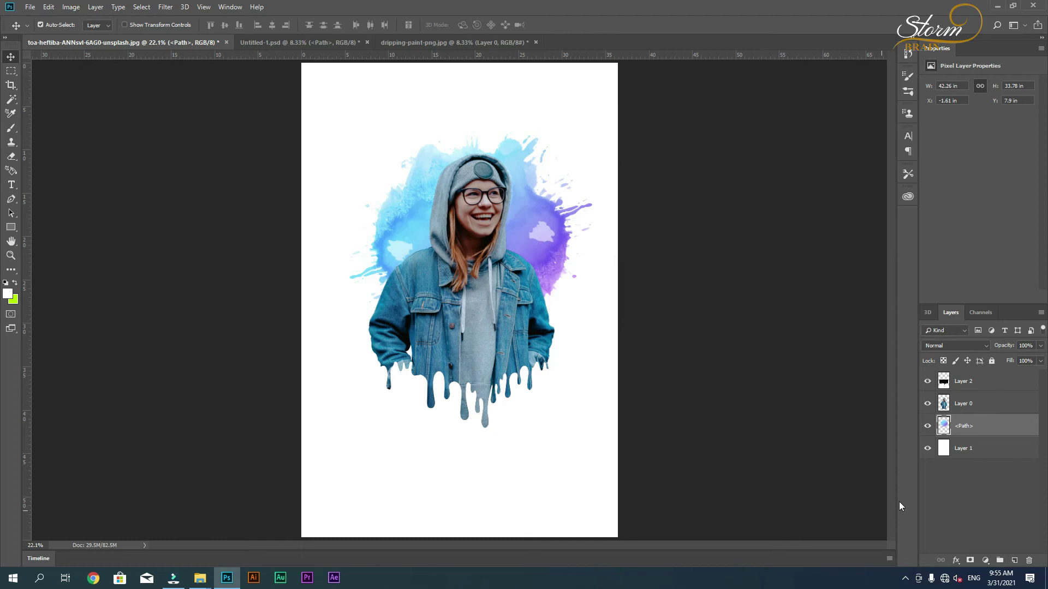
Give the girl's layer a 13 px white stroke and enable Drop Shadow
left_click(970, 406)
left_click(955, 560)
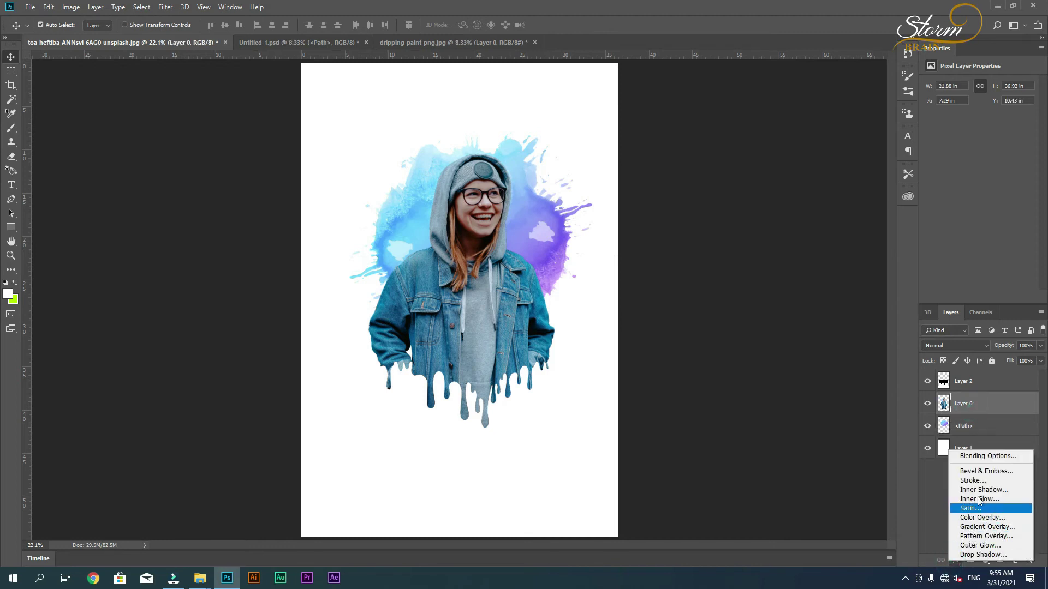
left_click(973, 481)
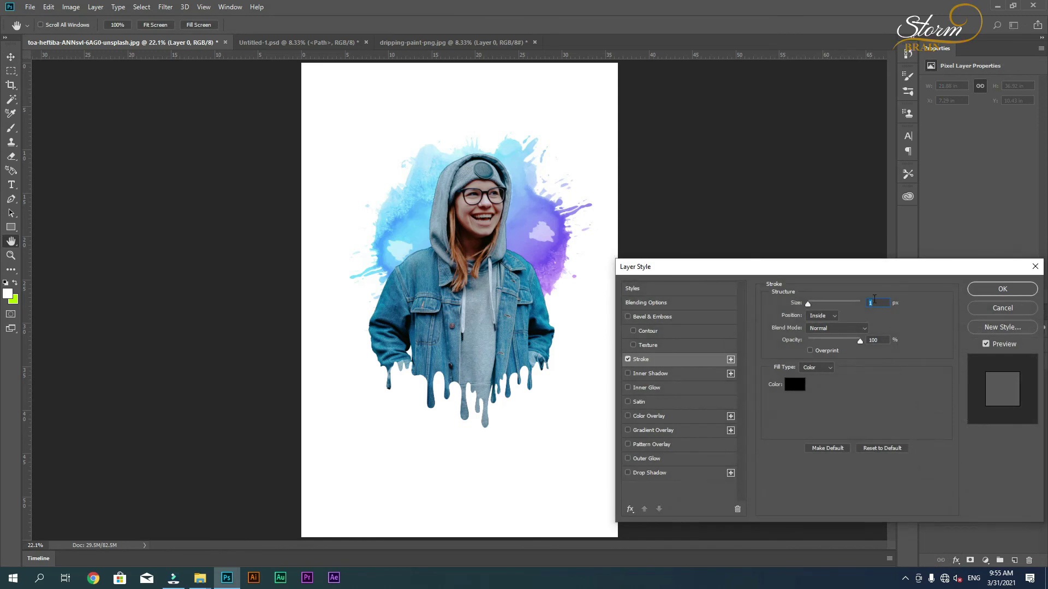
type("3")
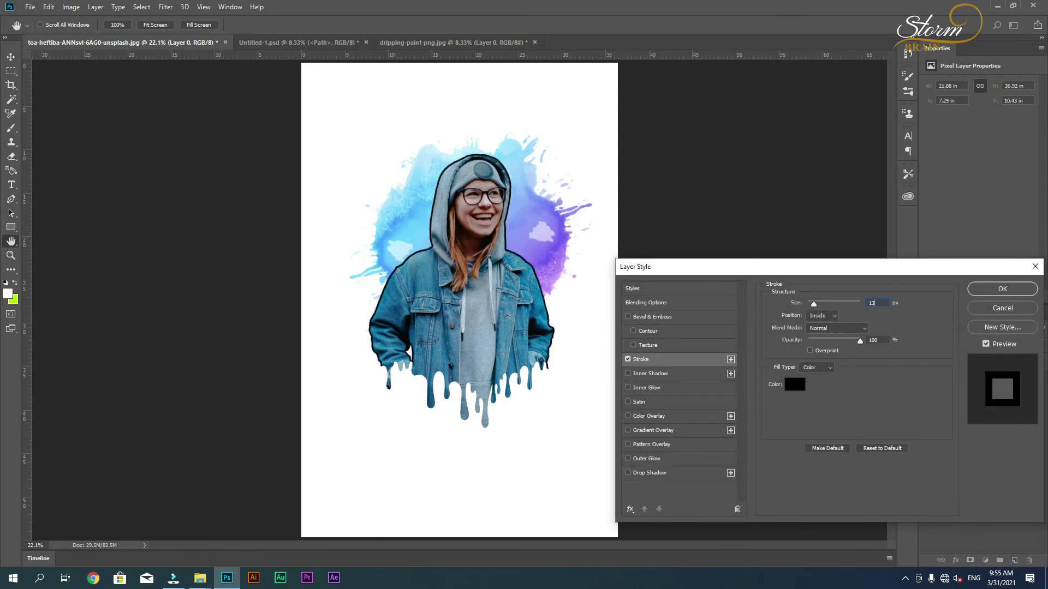
left_click(795, 384)
left_click_drag(104, 393, 74, 371)
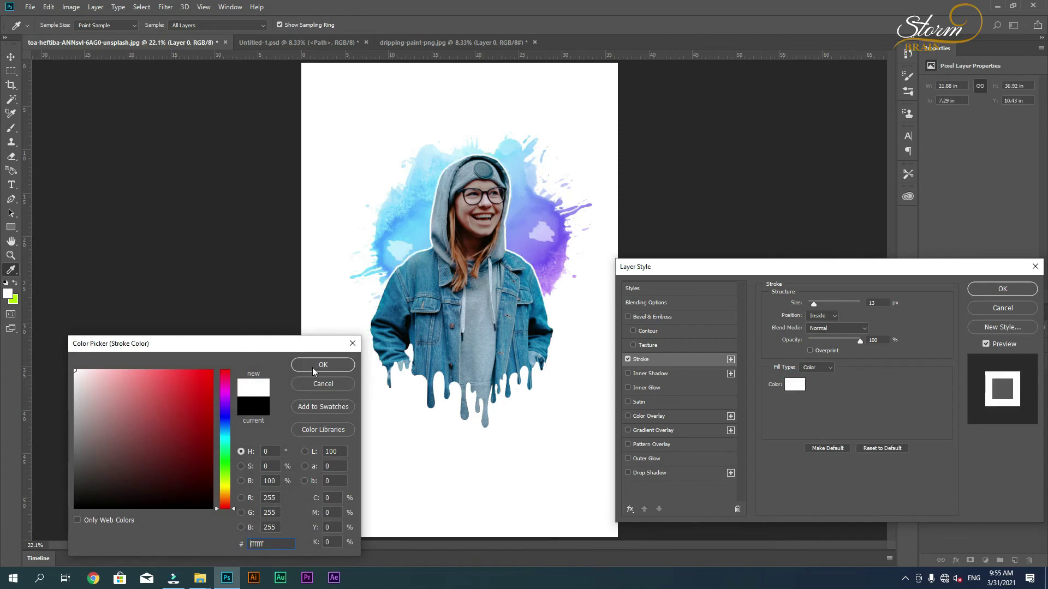
left_click(323, 365)
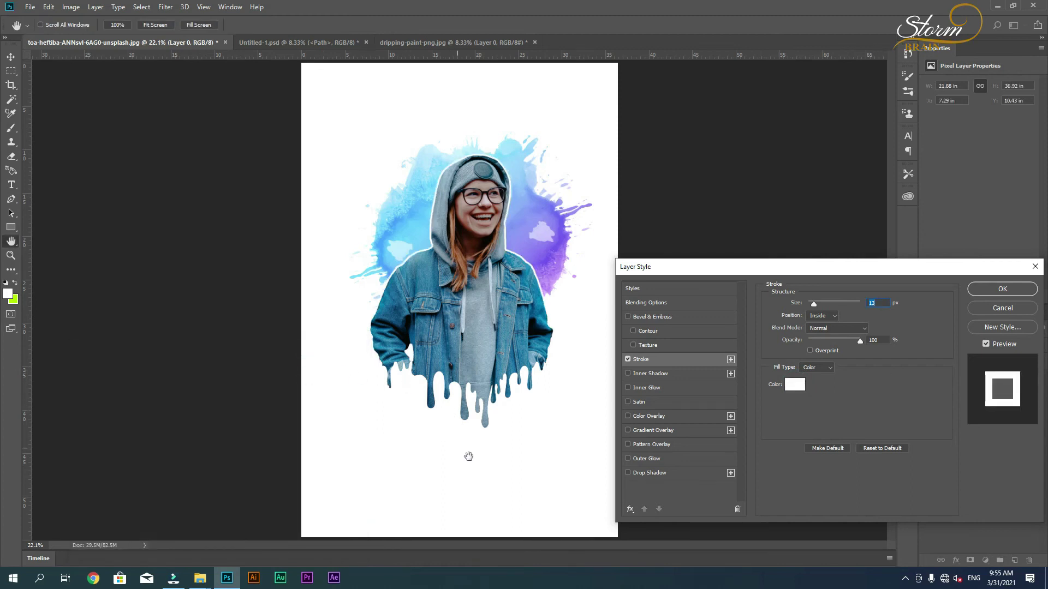
left_click(645, 475)
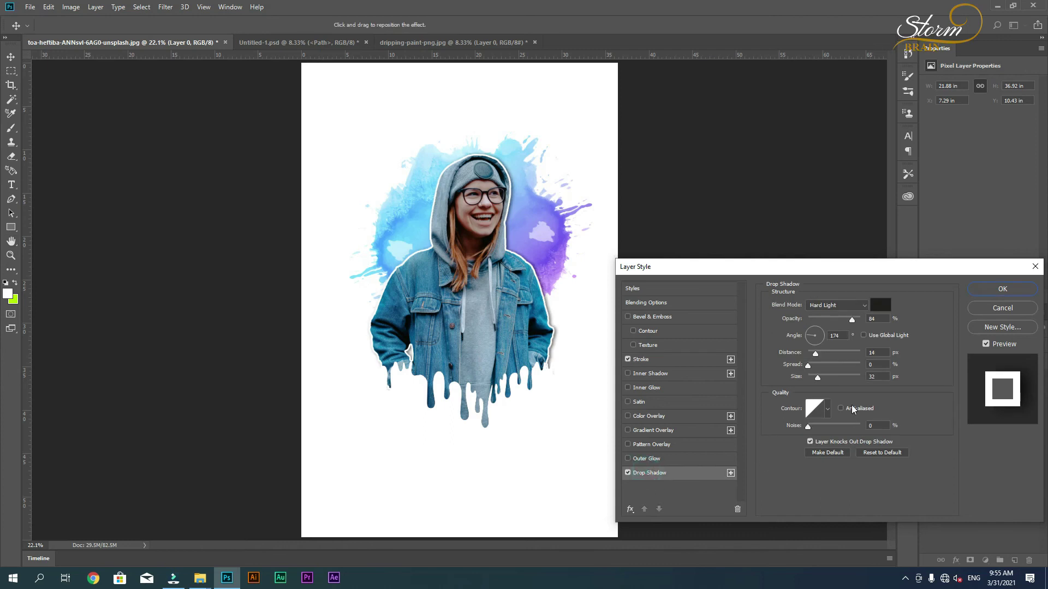
Set the drop shadow to 29% opacity, 90° angle, 69 px distance, 61% spread, 24 px size
double_click(883, 319)
type("25")
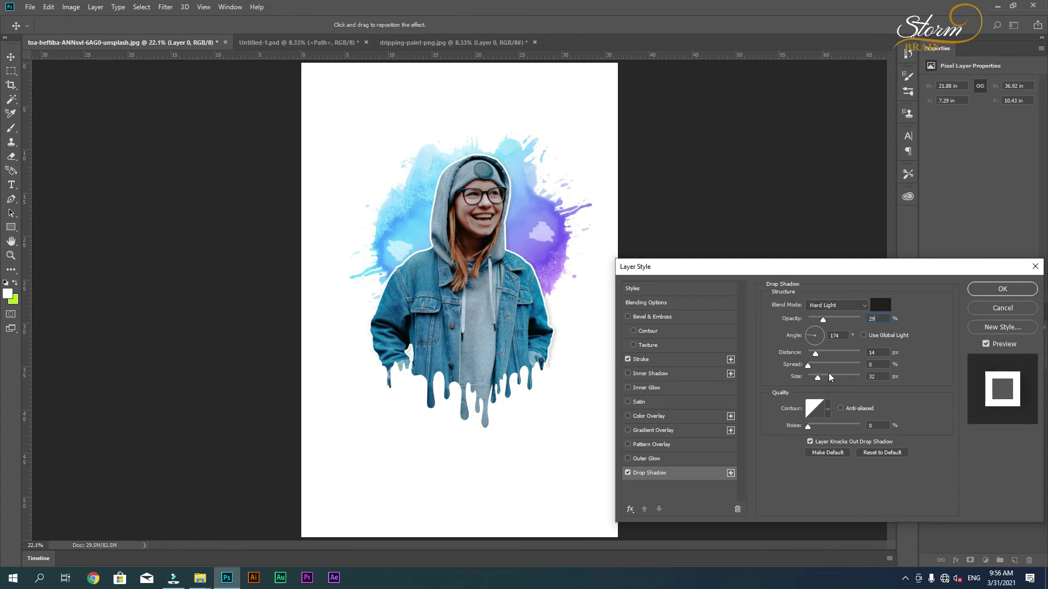
double_click(842, 335)
type("90")
double_click(880, 354)
type("69")
double_click(879, 364)
type("1")
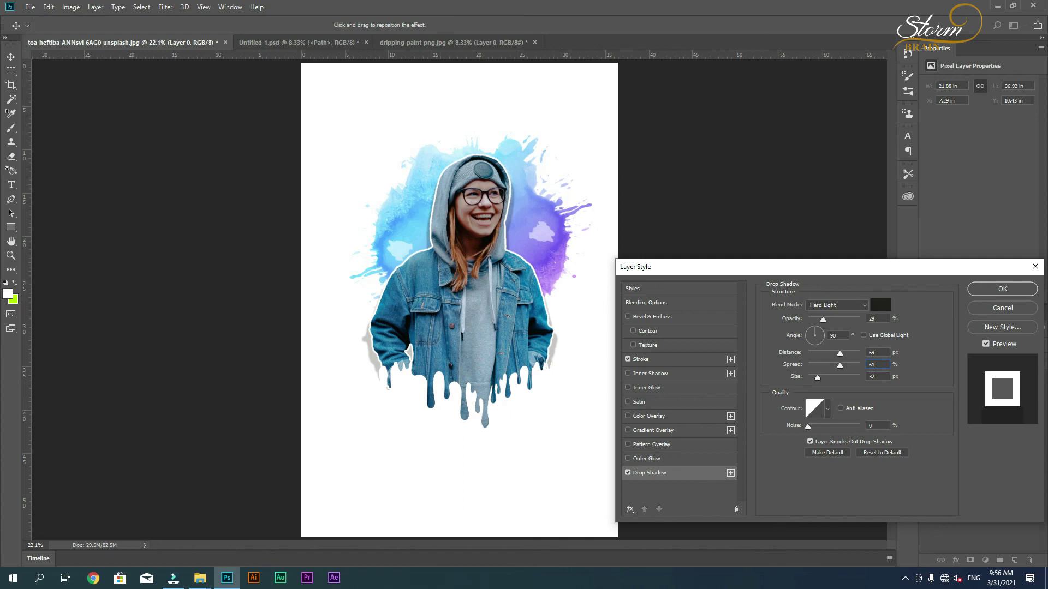
type("24")
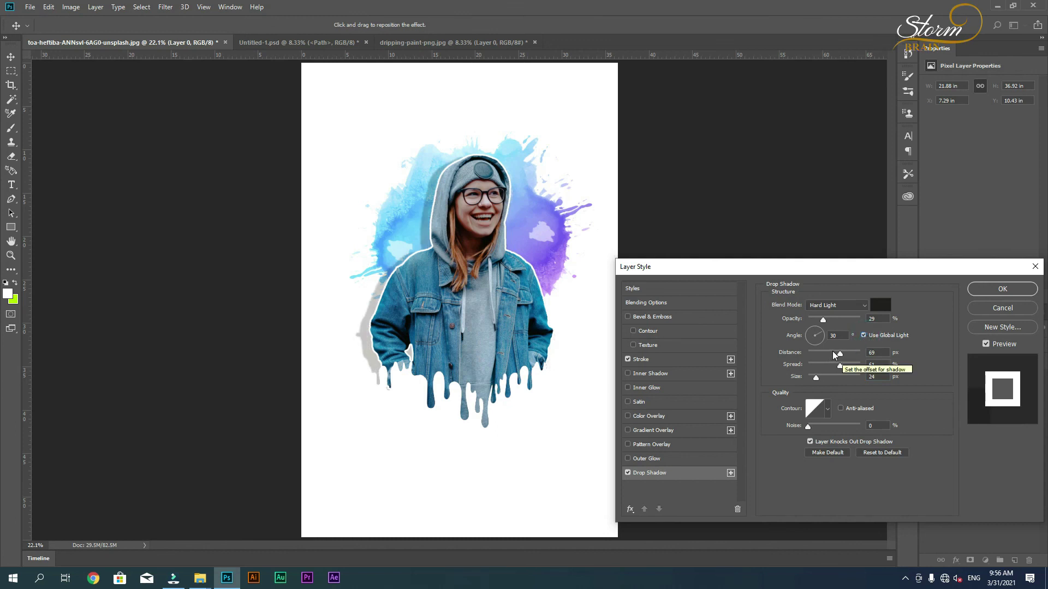
left_click(840, 336)
type("90")
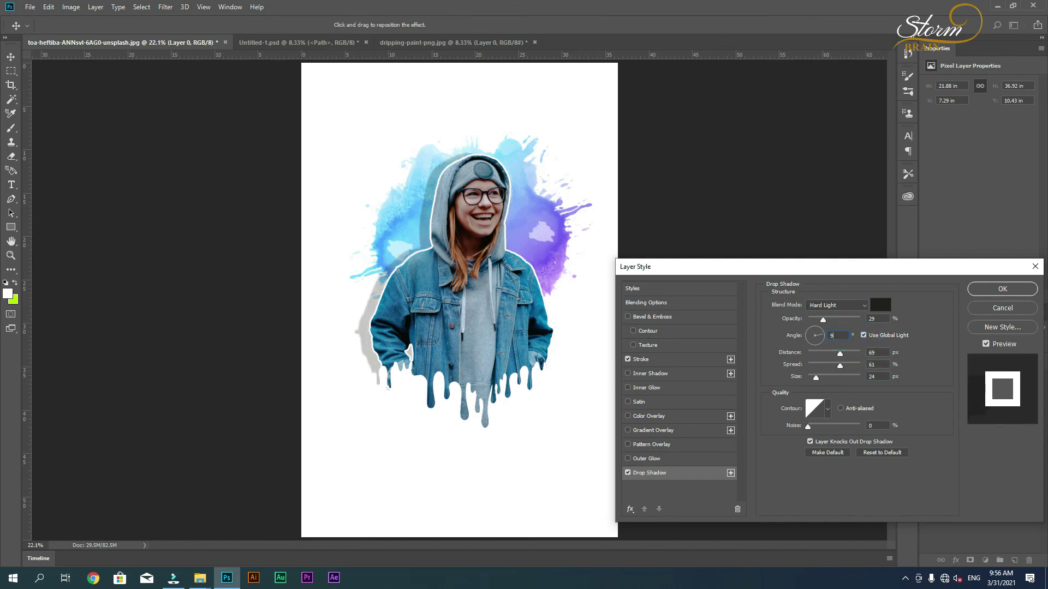
key("Return")
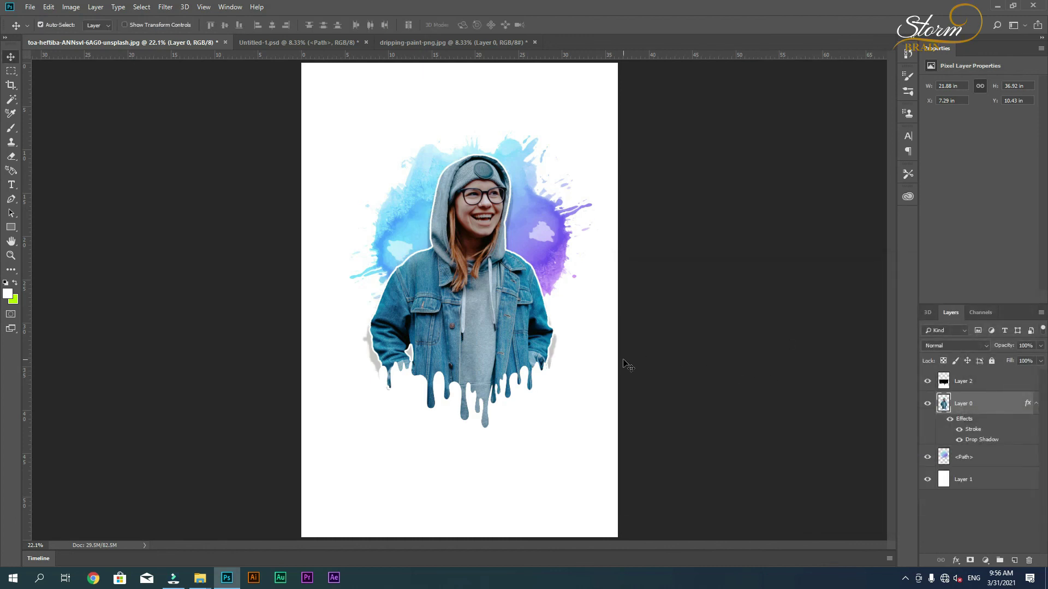
left_click_drag(542, 245, 547, 239)
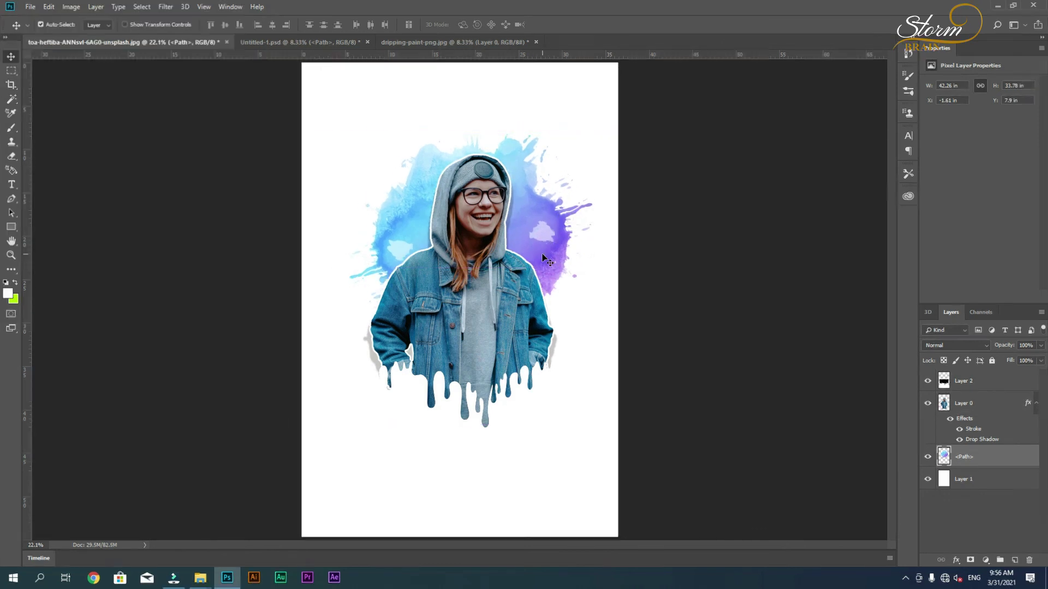